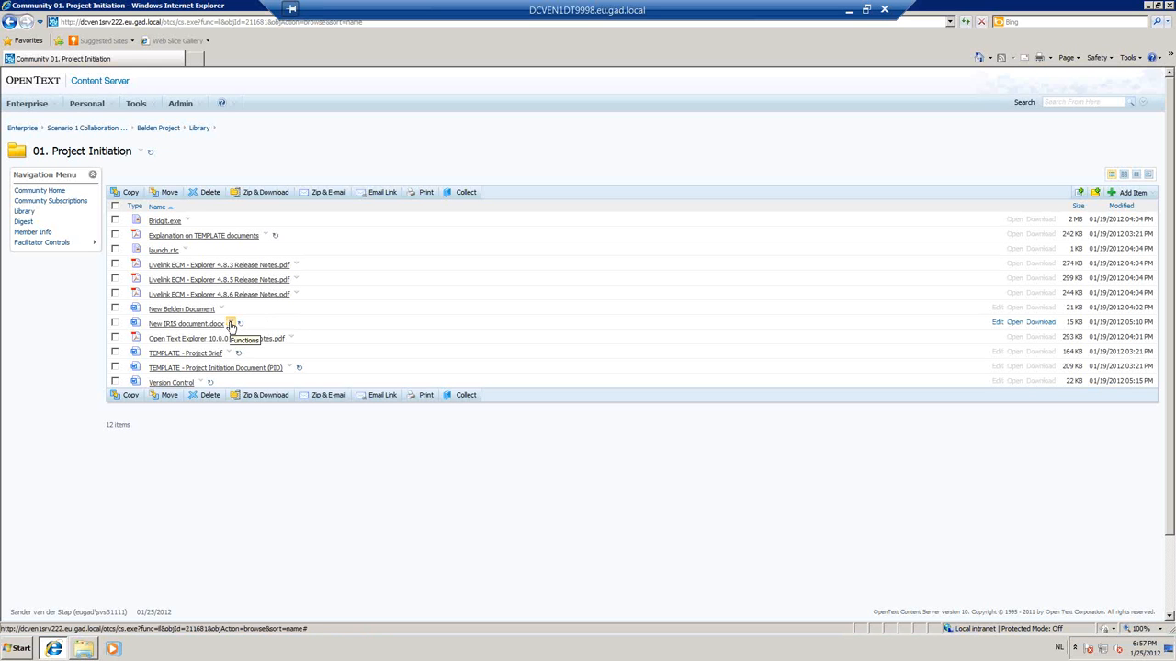
Start a review workflow for New IRIS document.docx and check its general instructions and attachments.
left_click(230, 325)
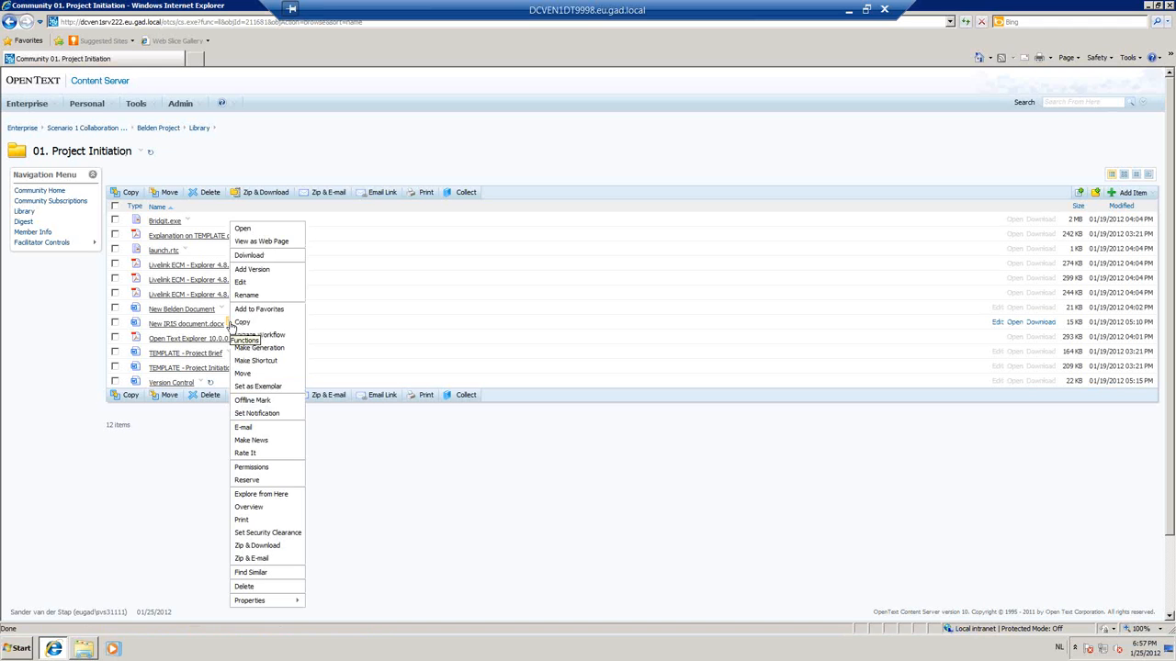
left_click(272, 340)
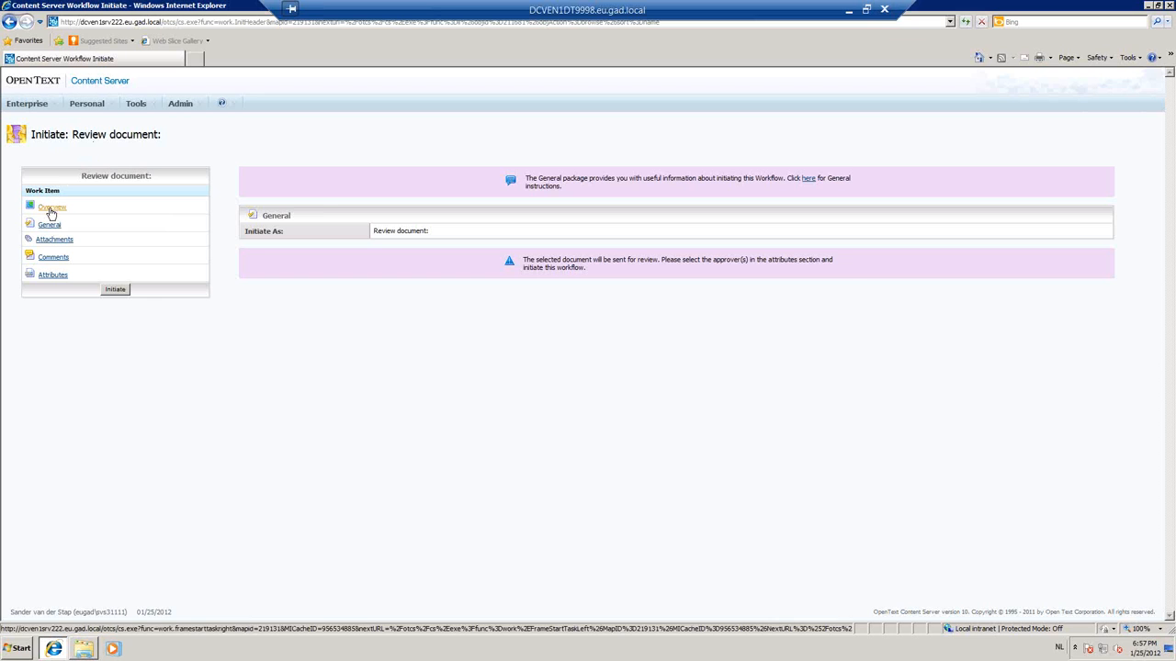
triple_click(546, 185)
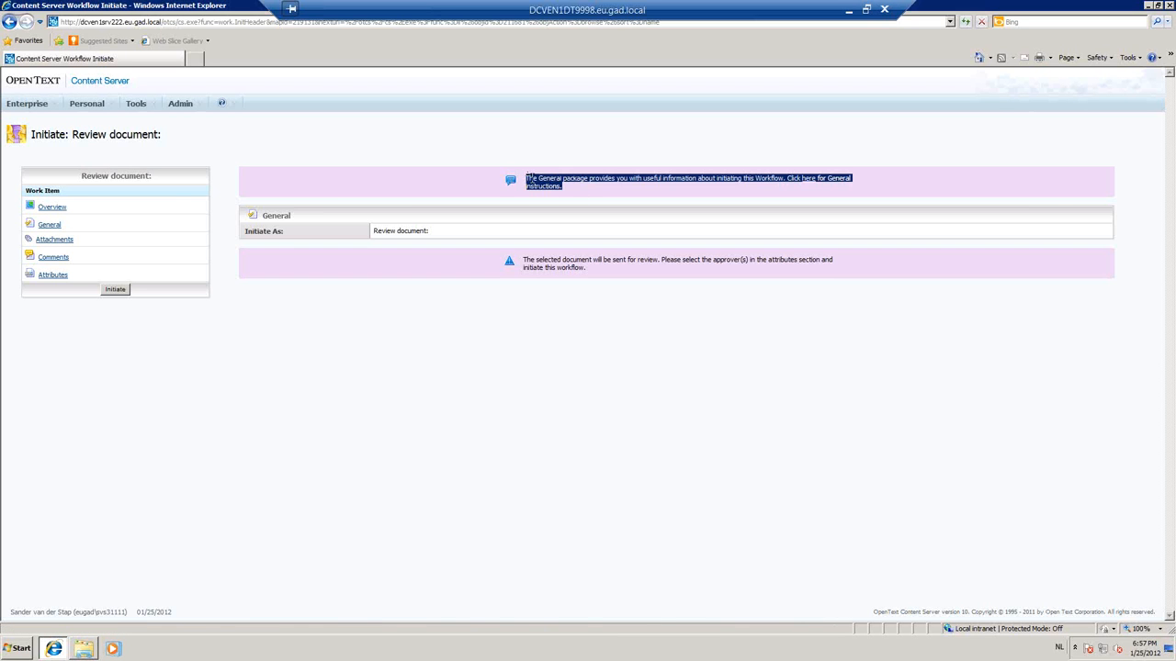
left_click(43, 226)
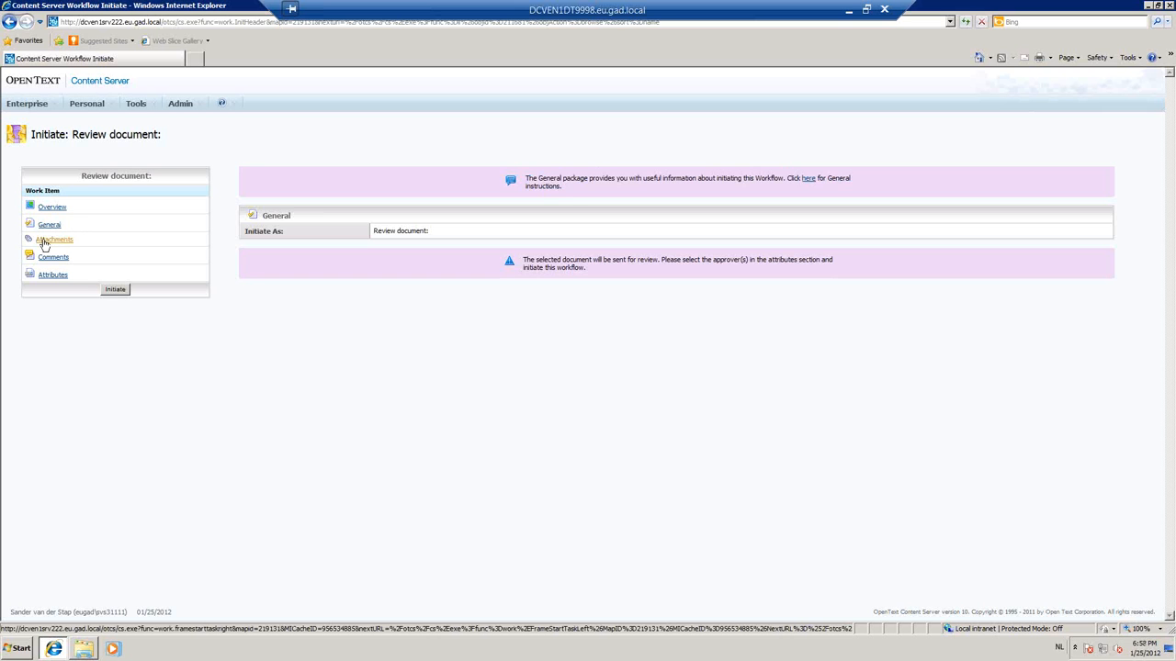
left_click(45, 242)
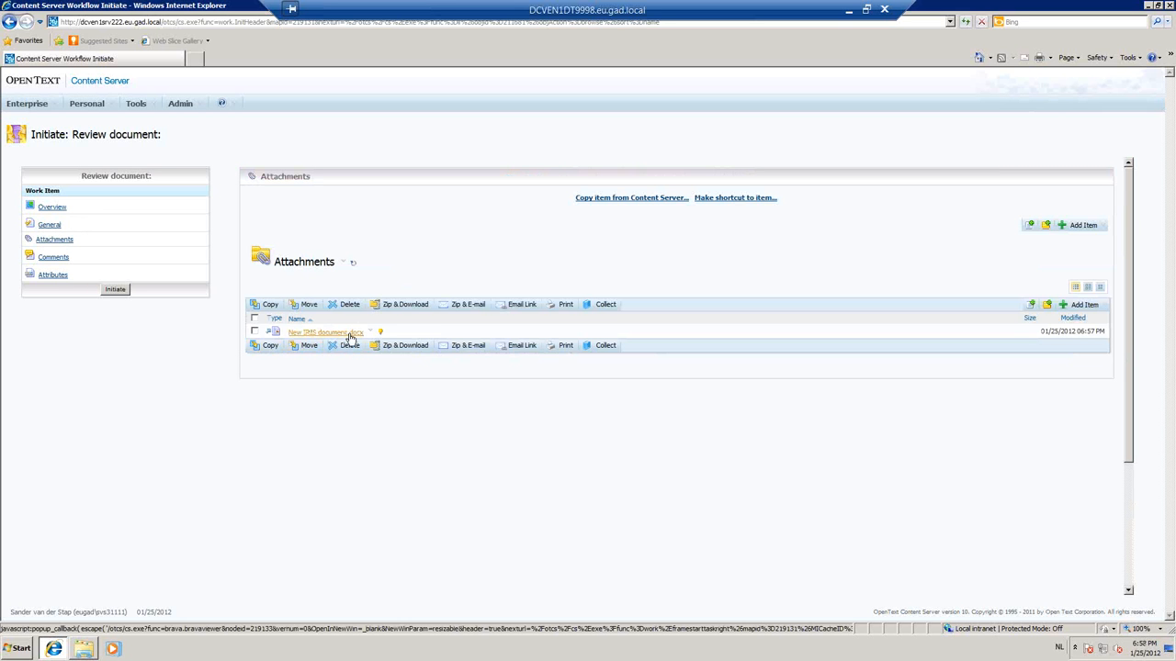
Add the workflow comment "Please review this document" and apply it.
left_click(64, 260)
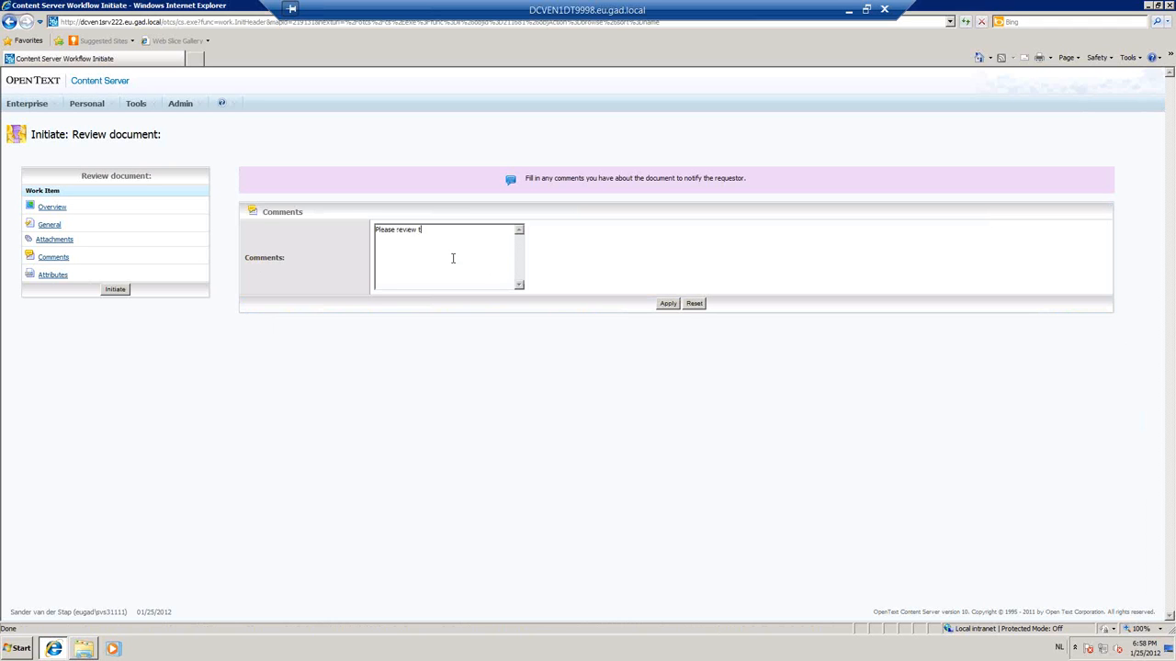
type("document")
left_click(663, 306)
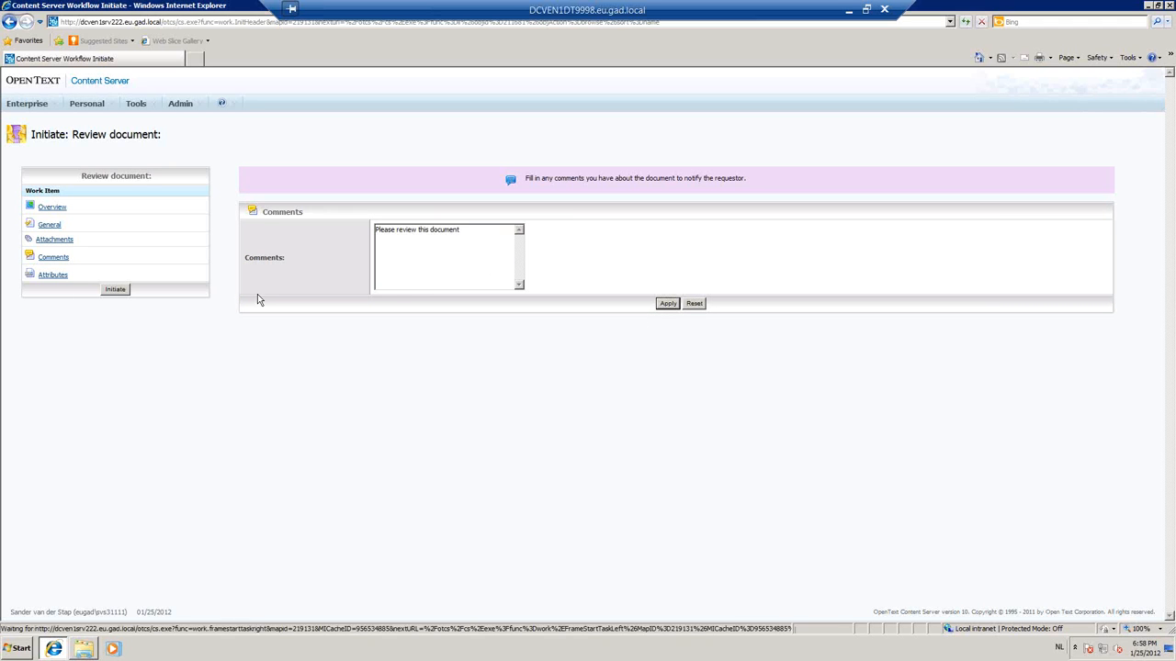
Set the workflow's approver by searching for the user's last name, apply it, and initiate the workflow.
left_click(51, 278)
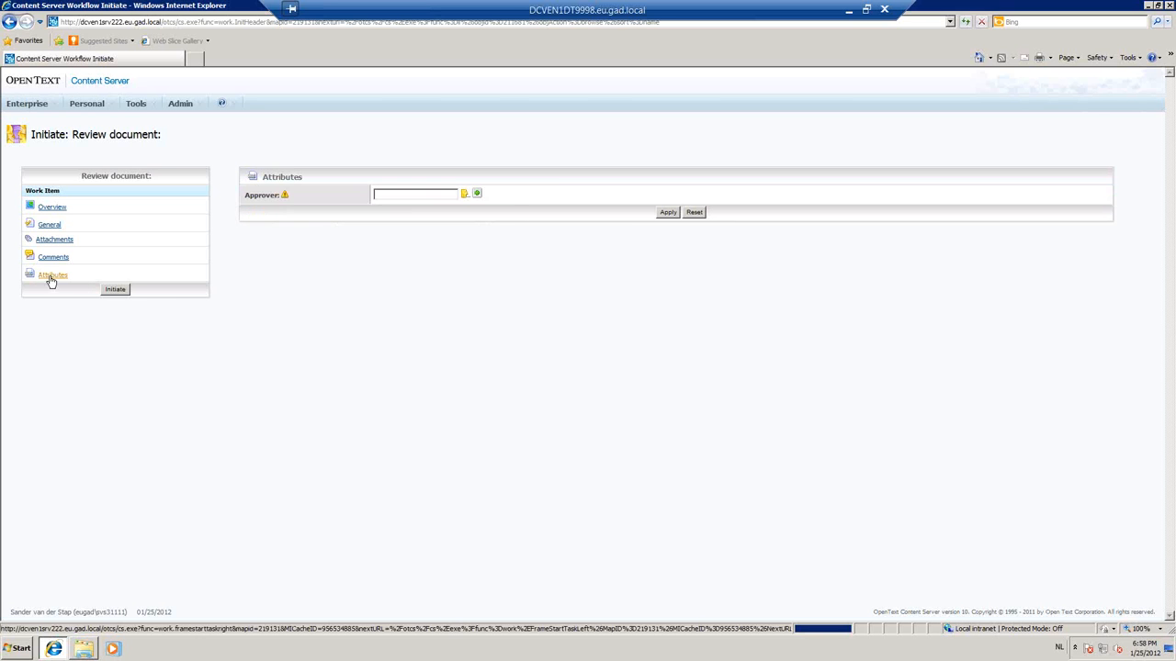
left_click(466, 196)
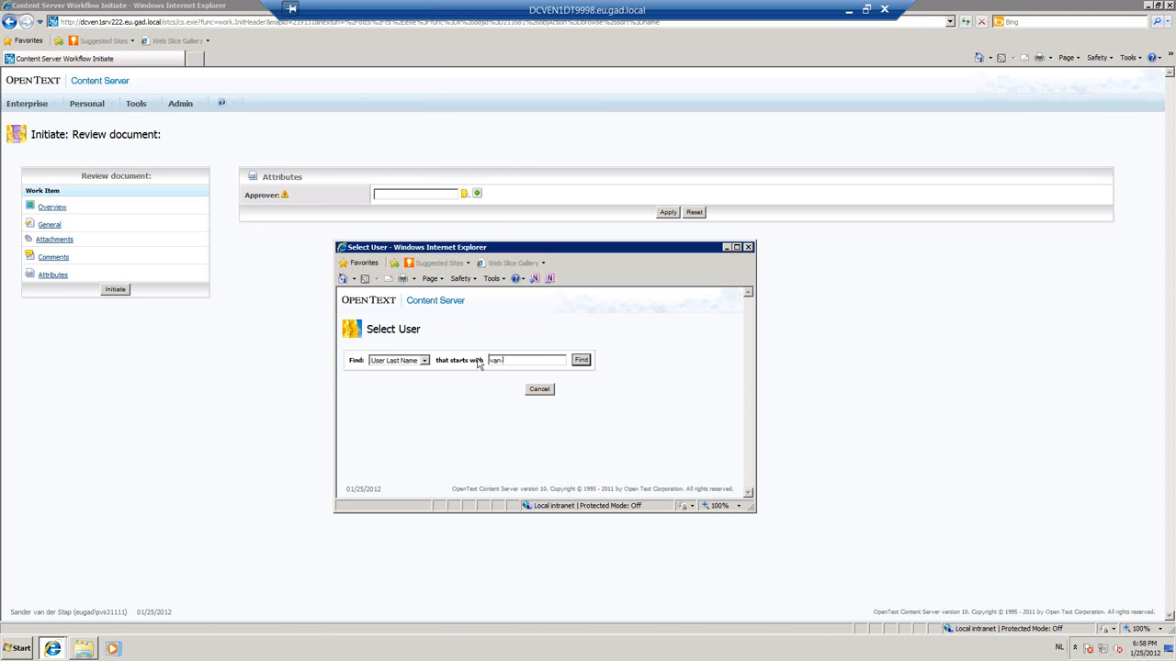
type("van der stap")
key("Return")
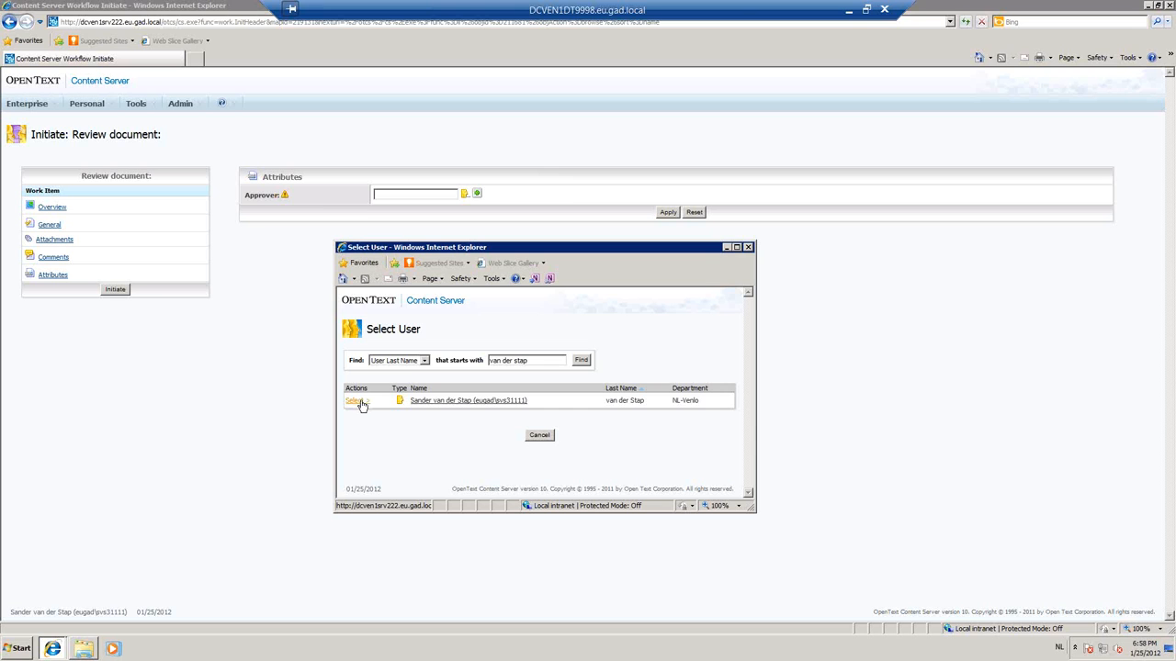
left_click(356, 404)
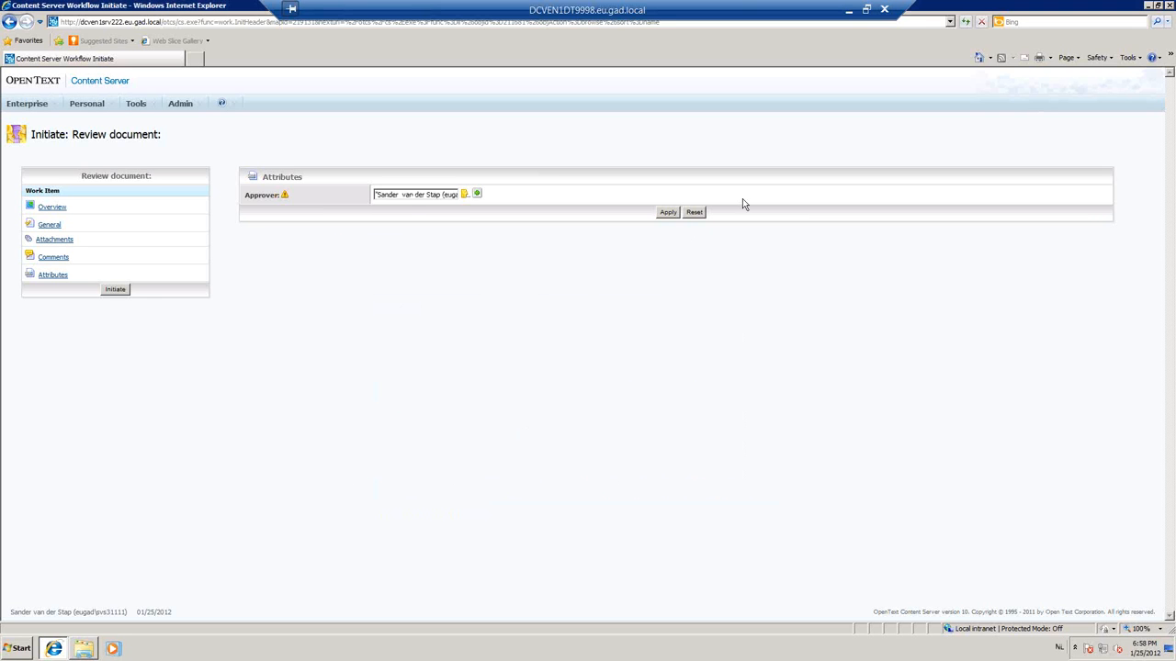
left_click(668, 213)
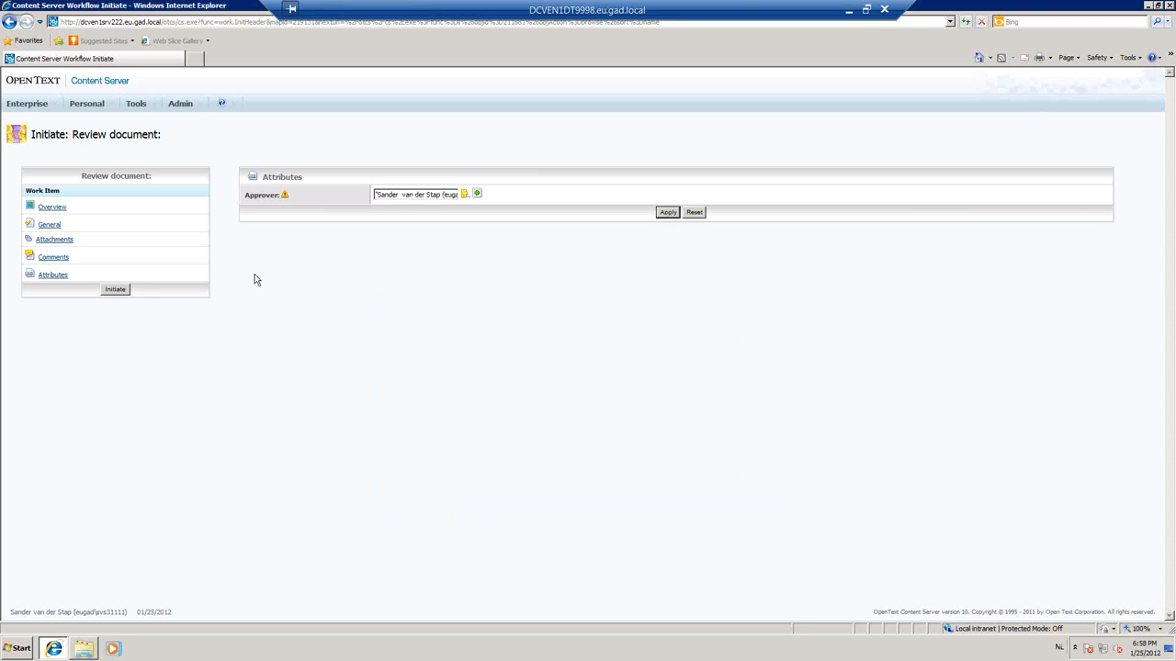
left_click(117, 290)
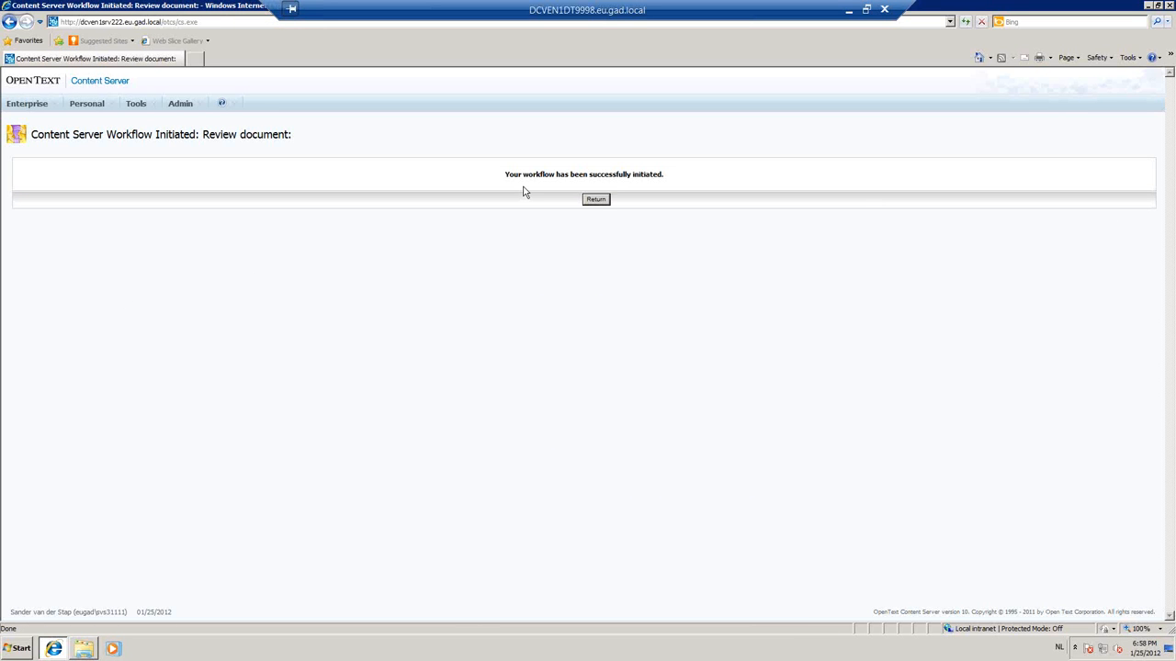
left_click(595, 200)
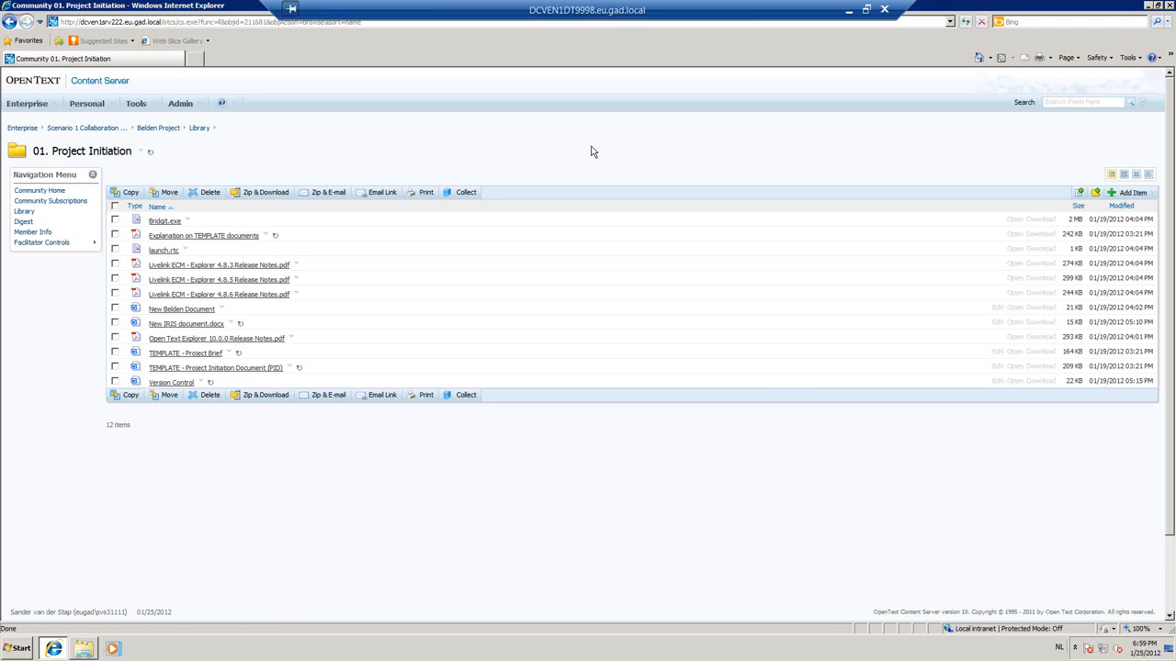
Open the Review assignment for New IRIS document.docx, check its attachments and comments, and approve the document.
left_click(105, 109)
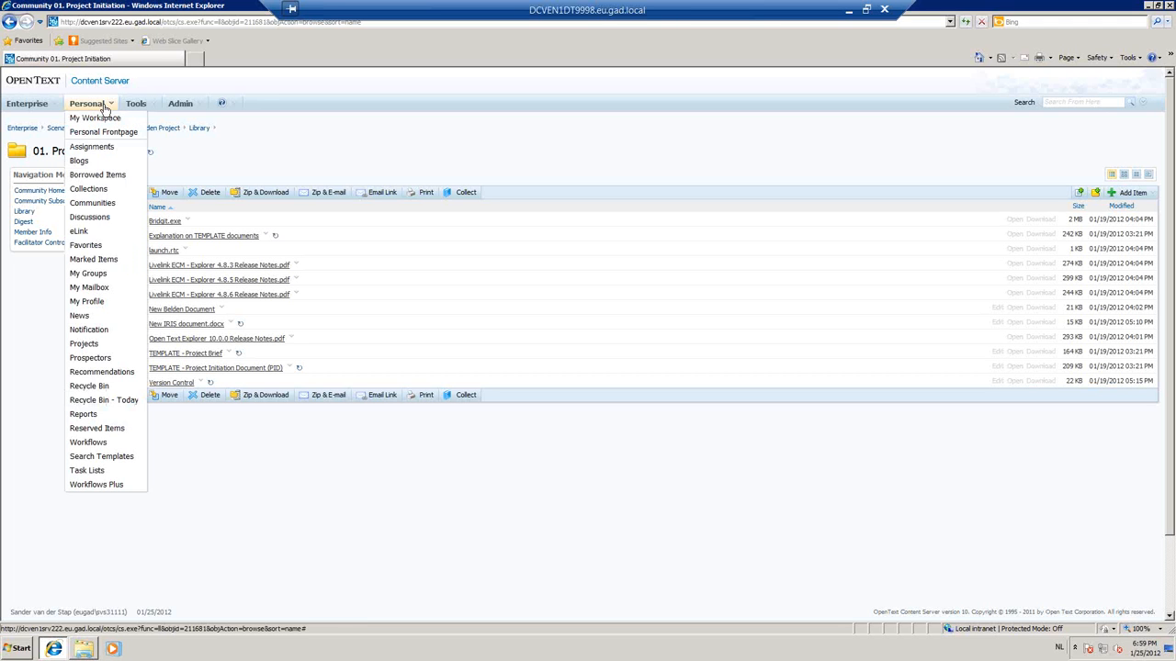
left_click(99, 146)
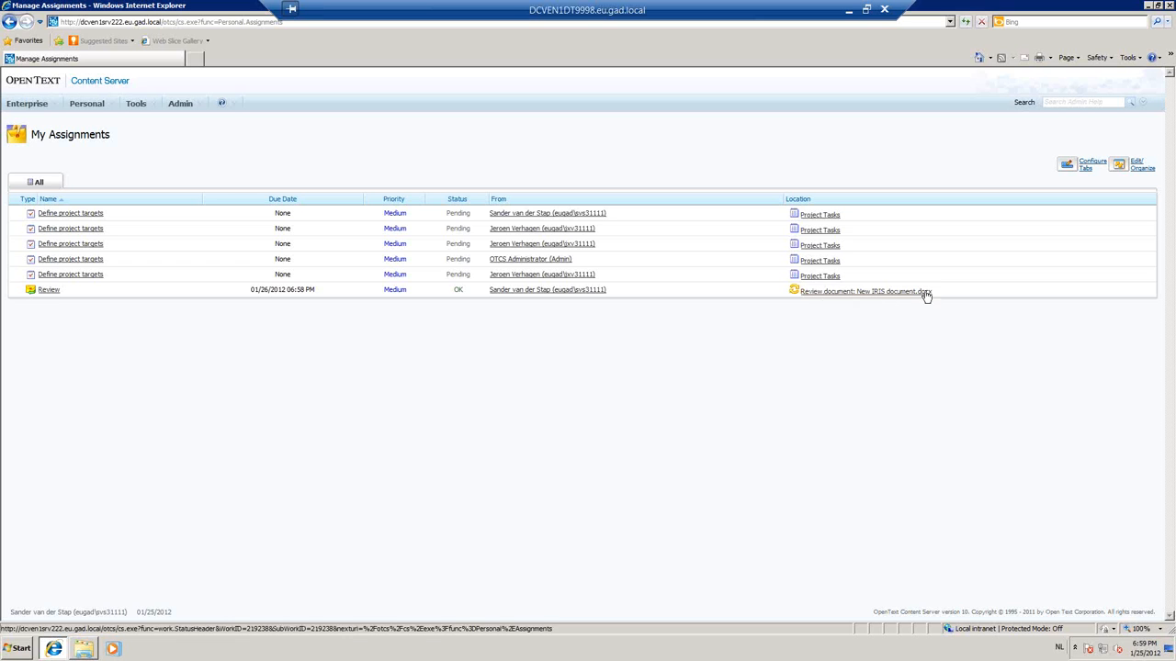
left_click(48, 290)
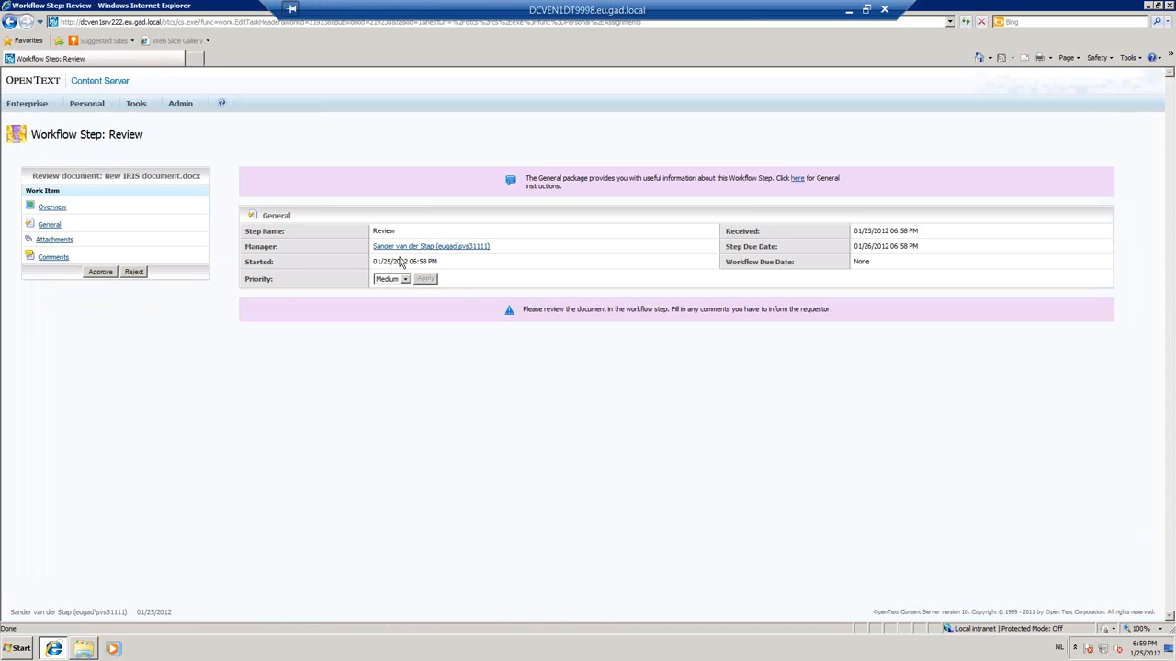
left_click(52, 241)
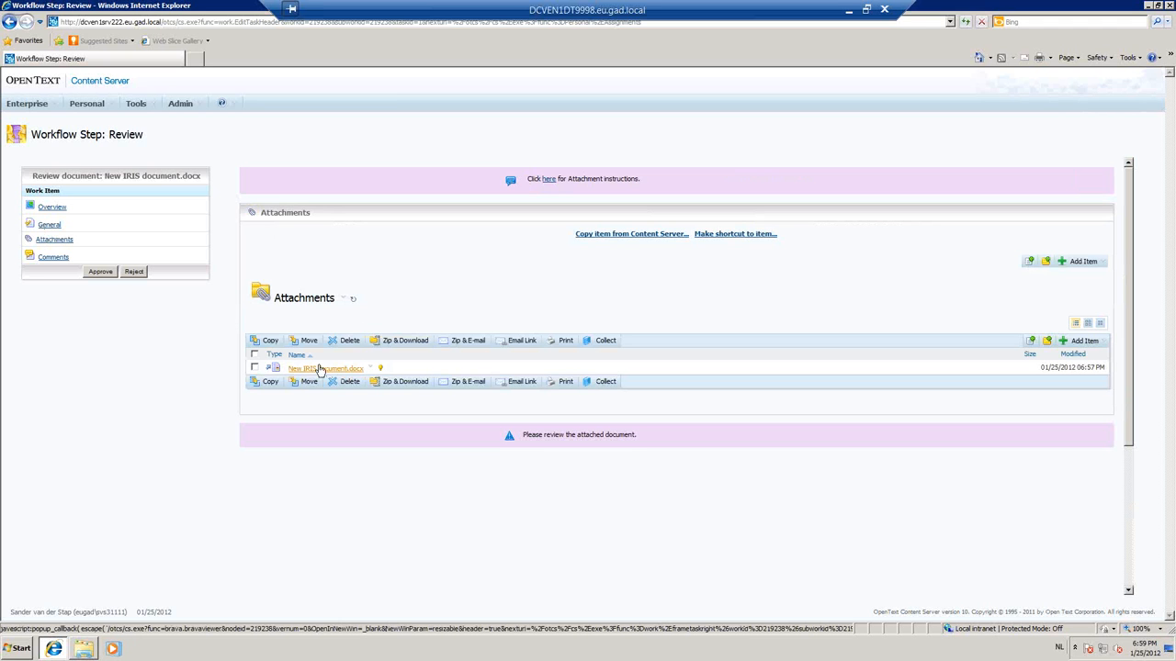
left_click(52, 258)
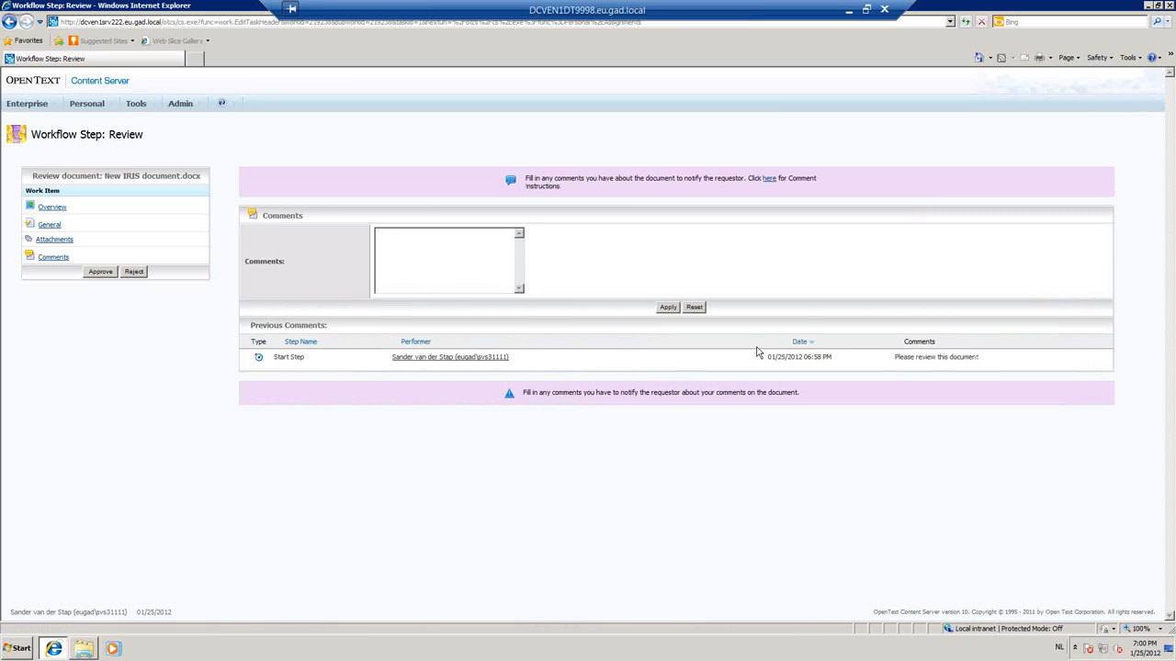
left_click(431, 265)
left_click(101, 273)
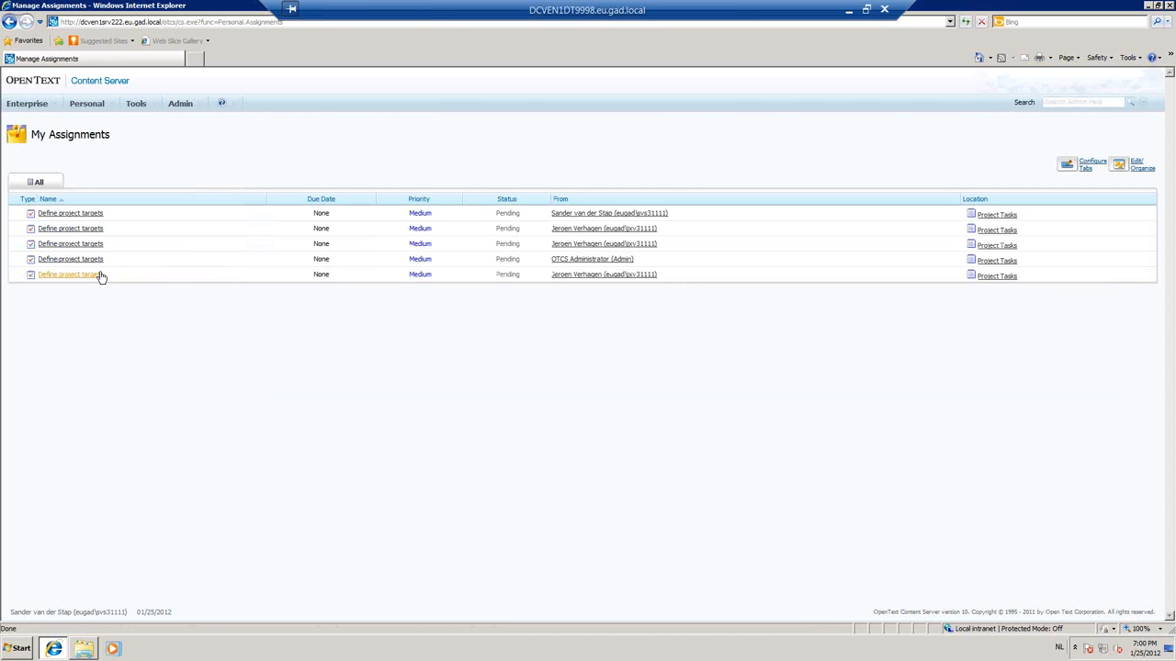
Open the status of the New IRIS document.docx review workflow and examine its step list and map view.
left_click(108, 107)
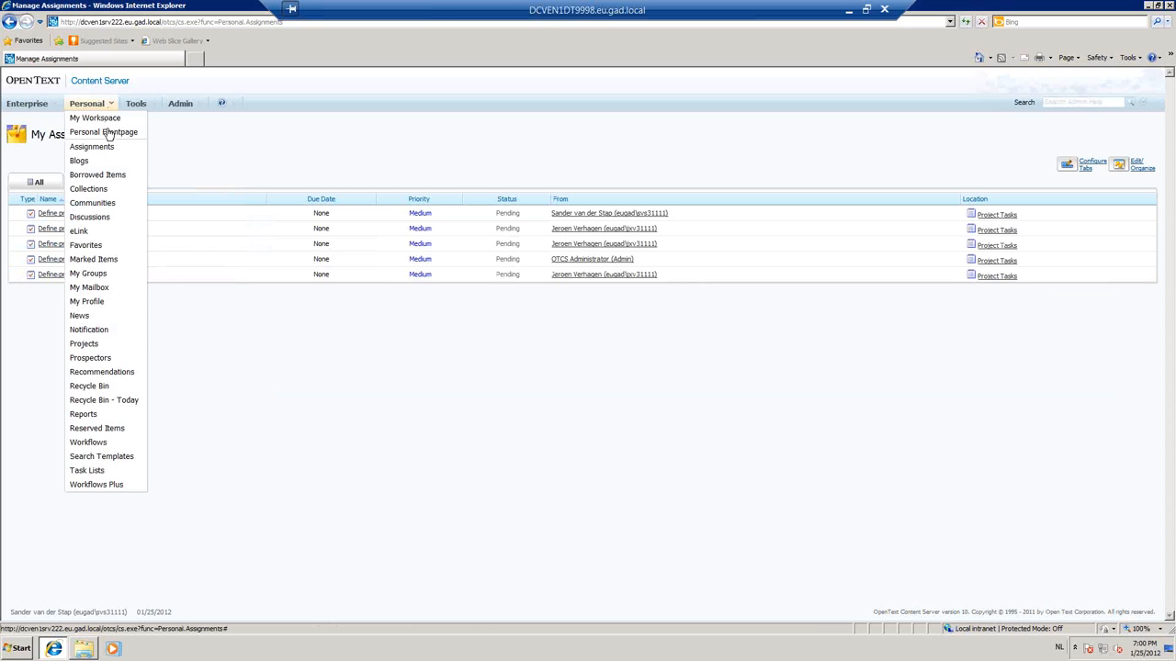
left_click(84, 444)
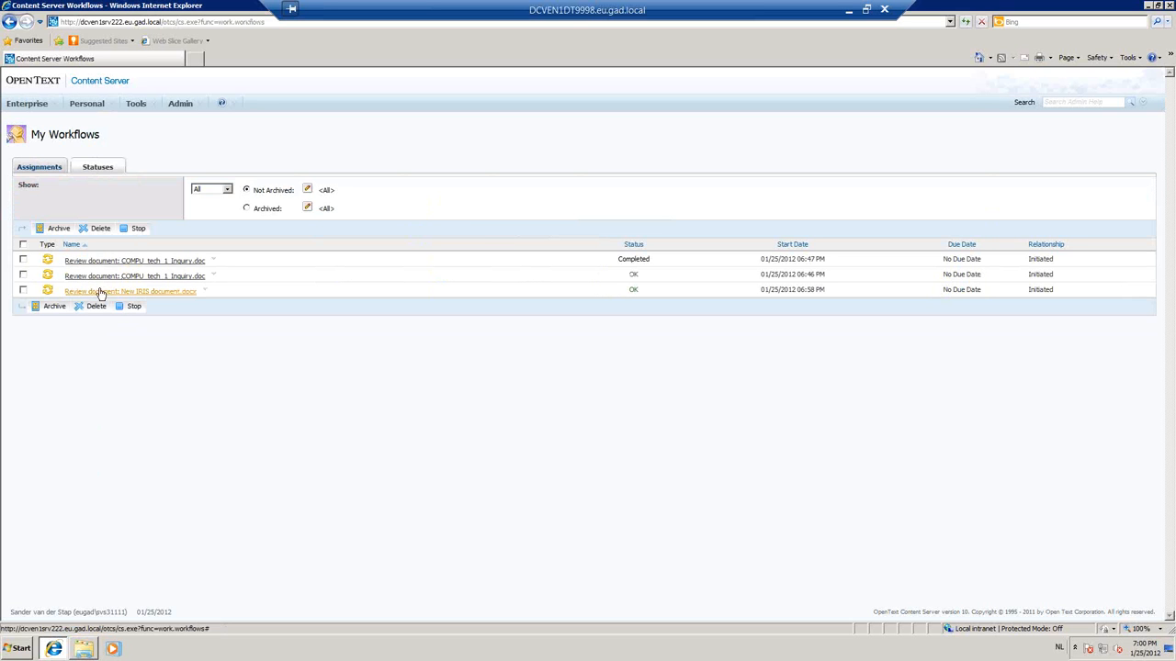
left_click(165, 293)
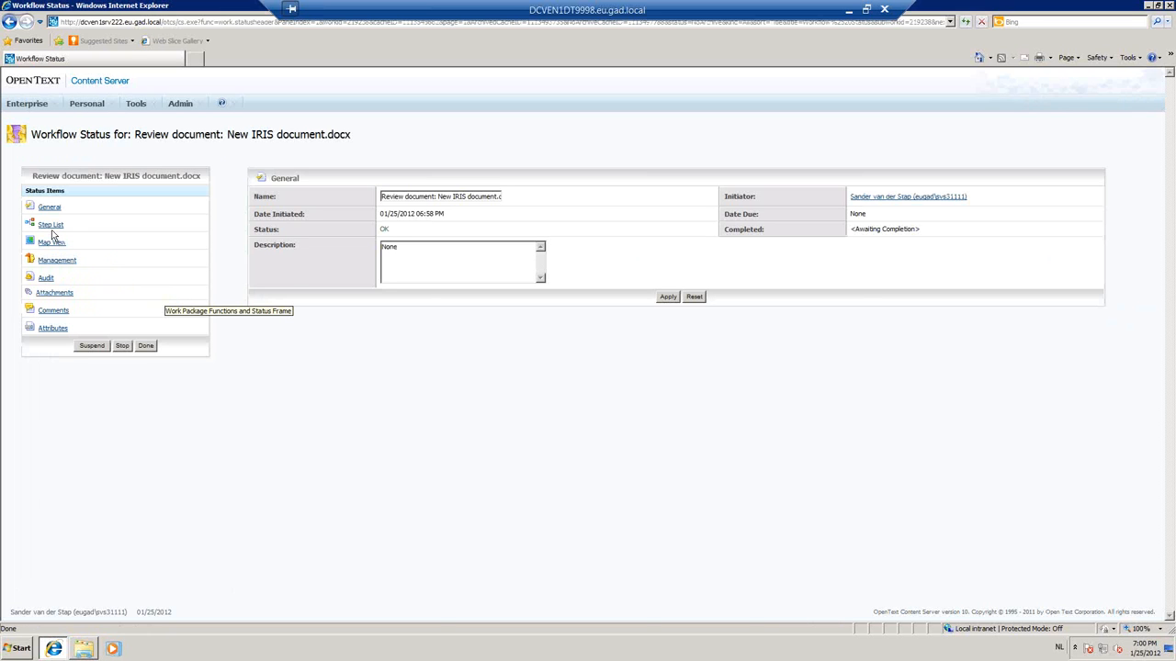
left_click(53, 227)
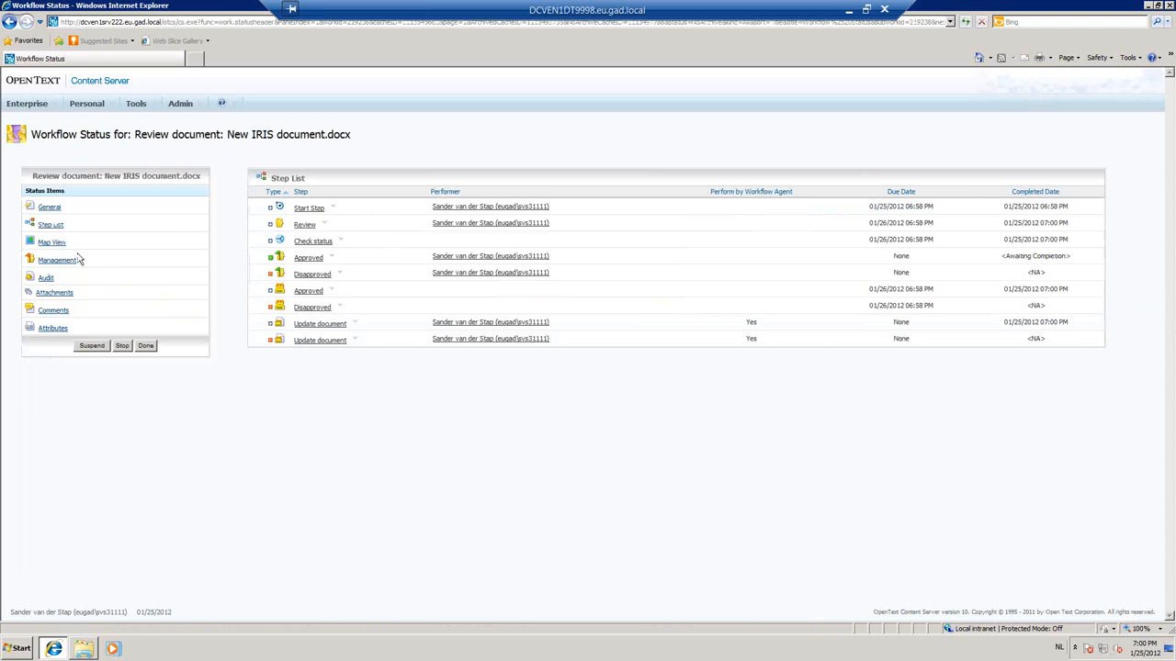
left_click(53, 243)
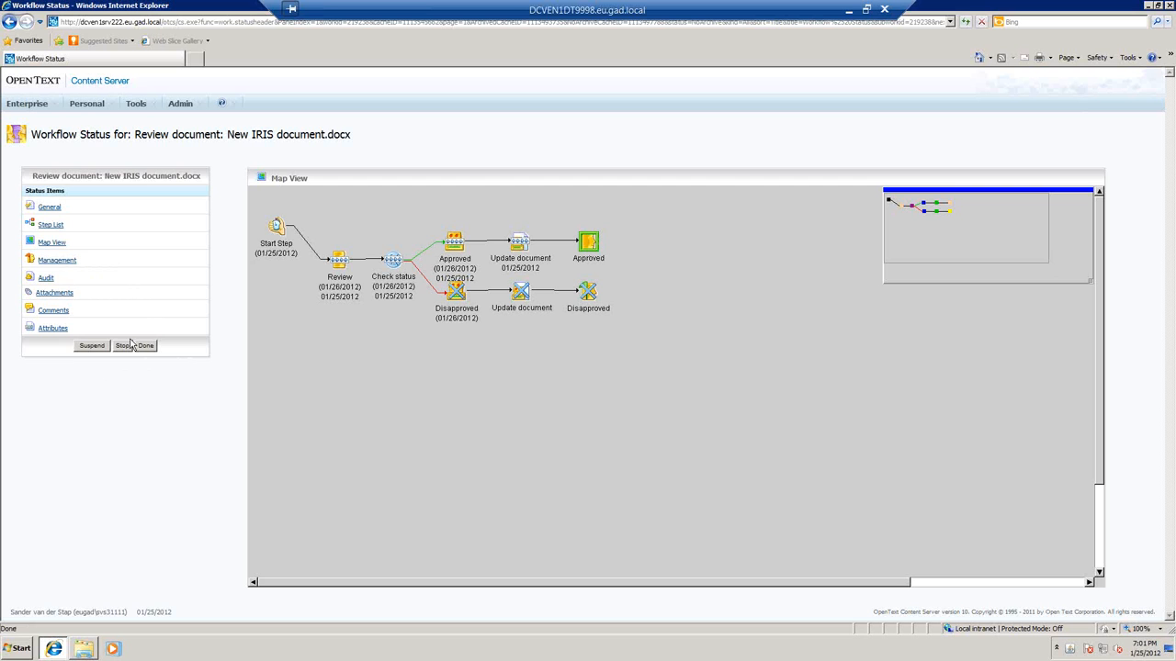
View the category properties of the original New IRIS document.docx attached to the workflow to check its review status.
left_click(57, 294)
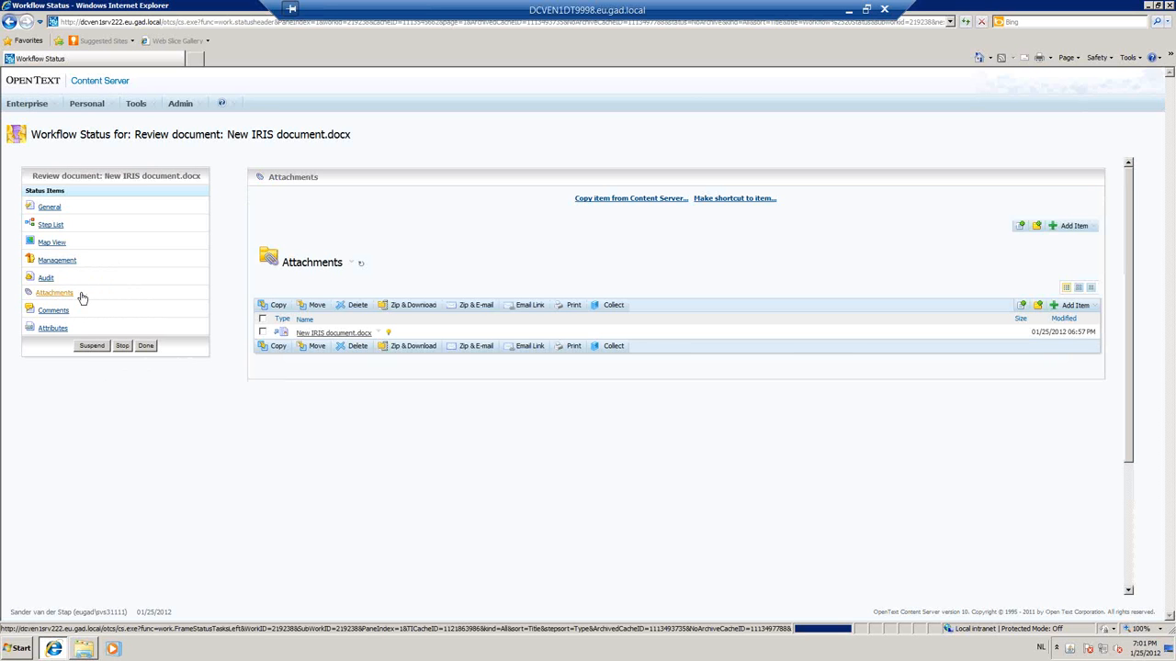
left_click(379, 333)
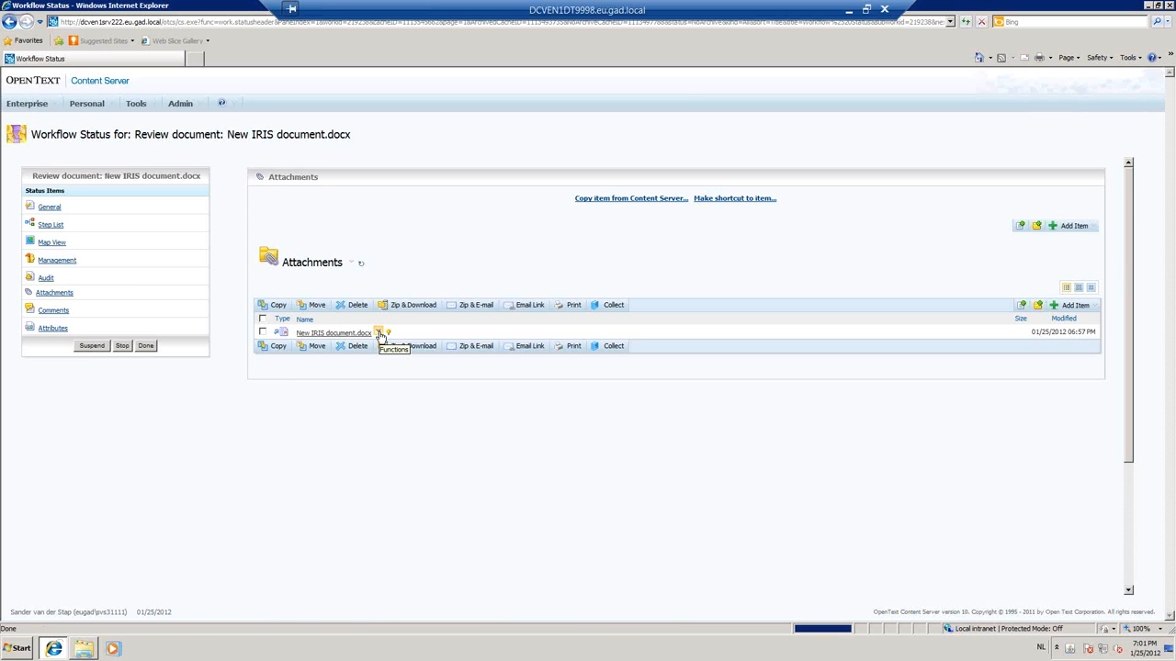
mouse_move(391, 354)
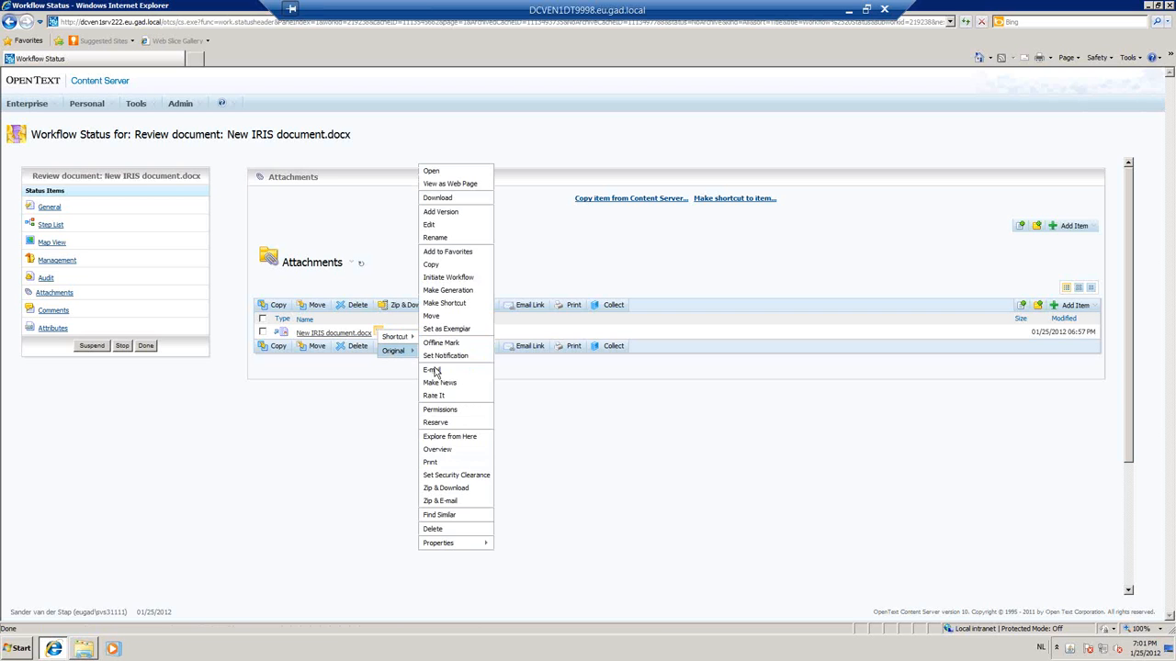
mouse_move(489, 547)
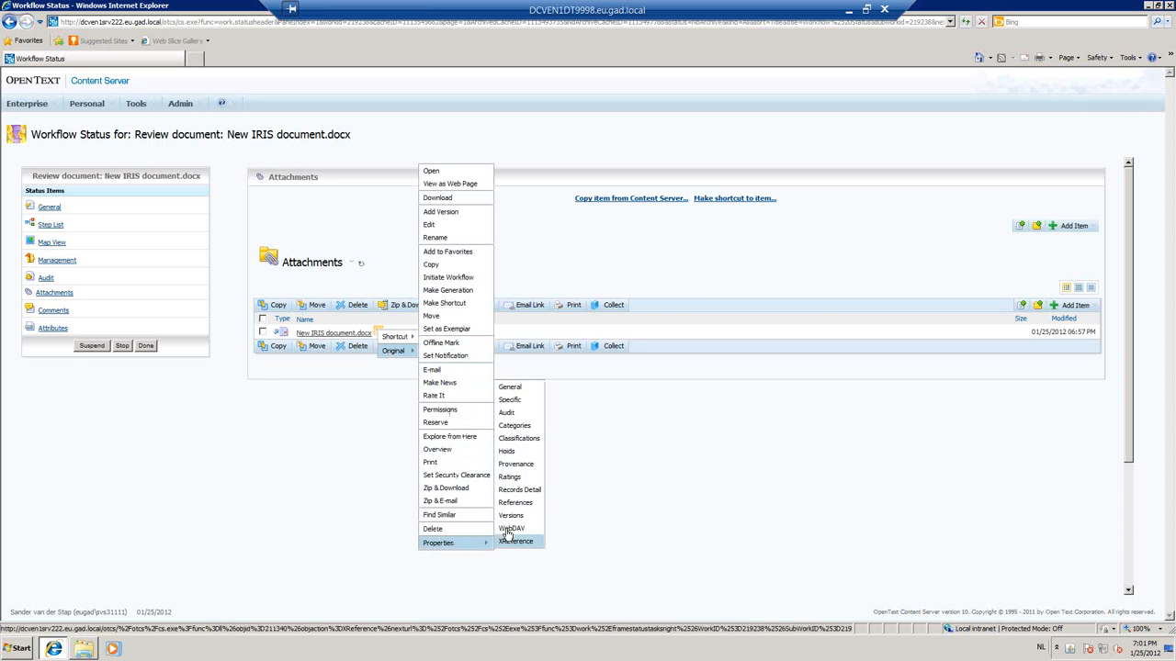
left_click(515, 426)
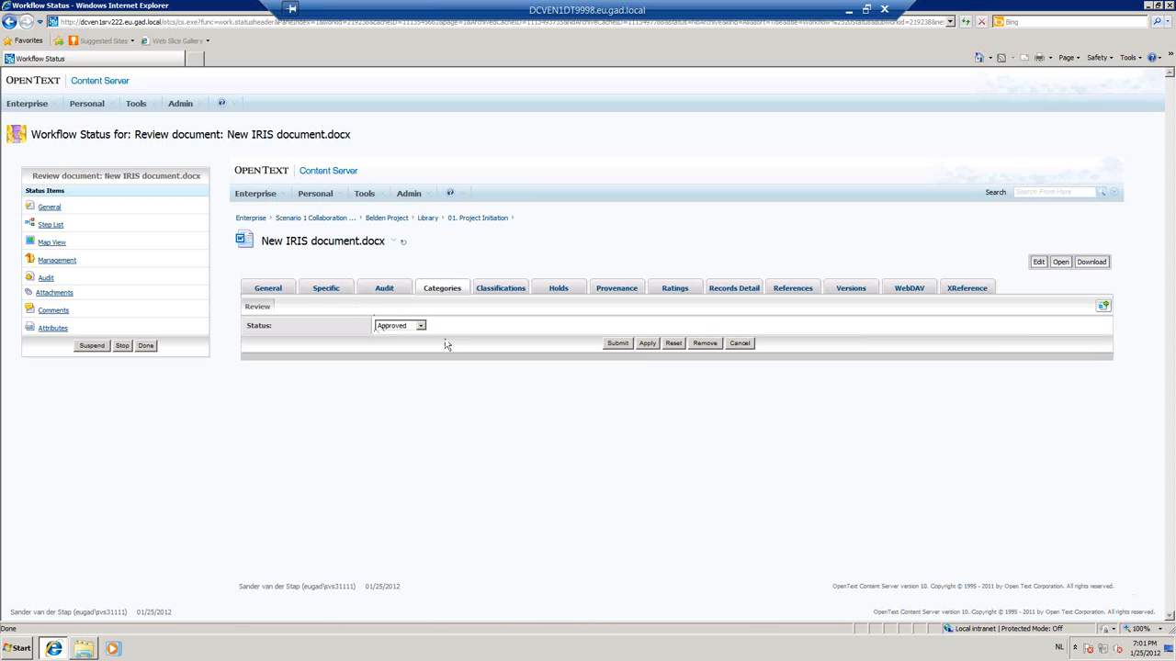
Open the Approved assignment for New IRIS document.docx, look through its comments and attachments, and send it on.
left_click(104, 107)
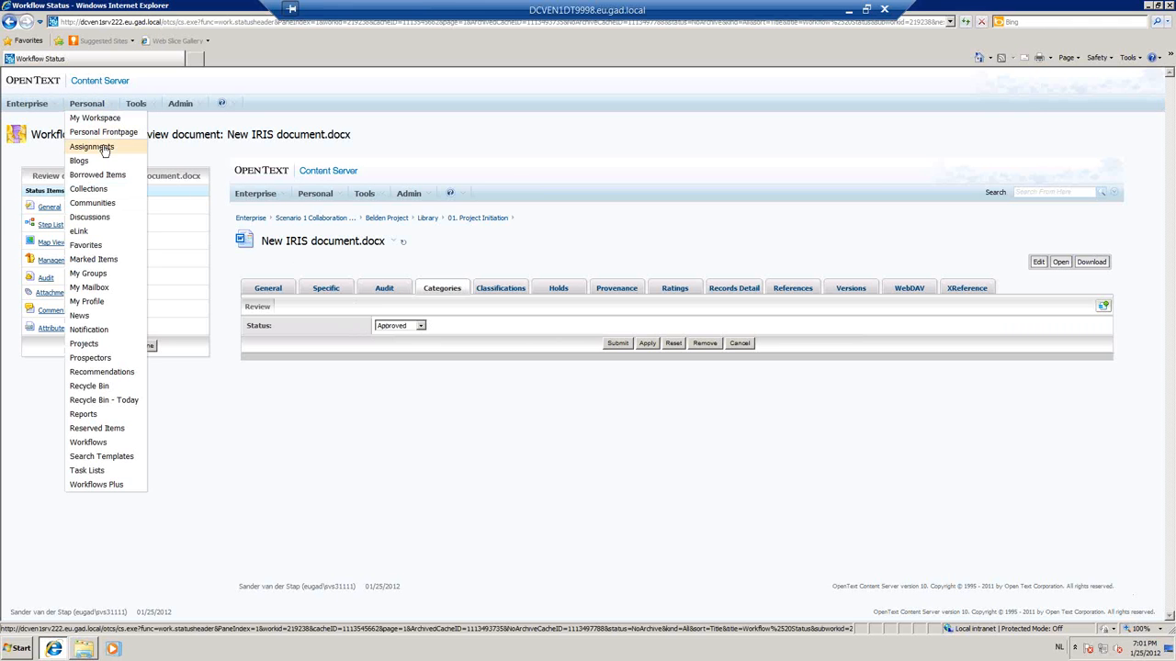
left_click(103, 148)
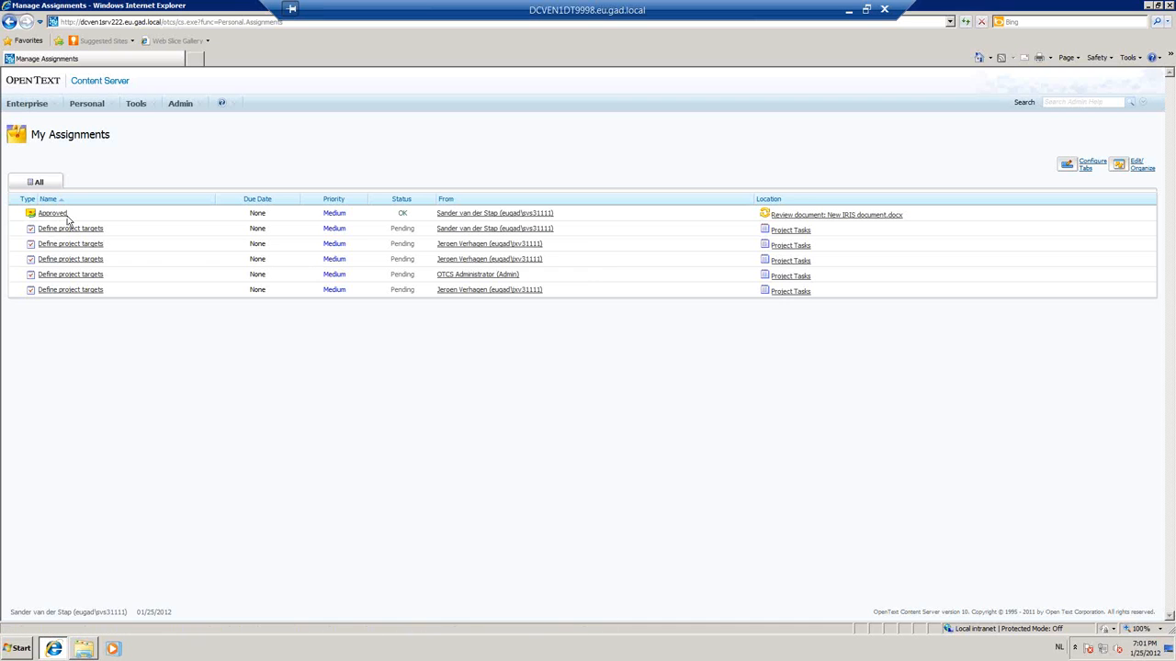
left_click(53, 215)
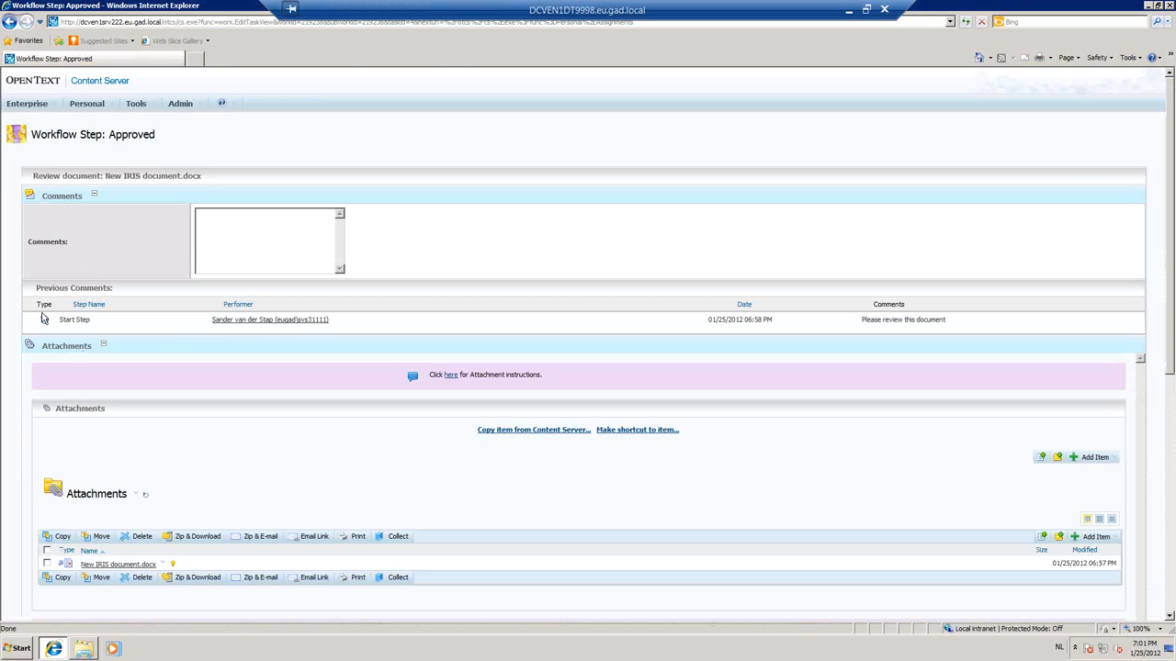
scroll(340, 537, "down", 2)
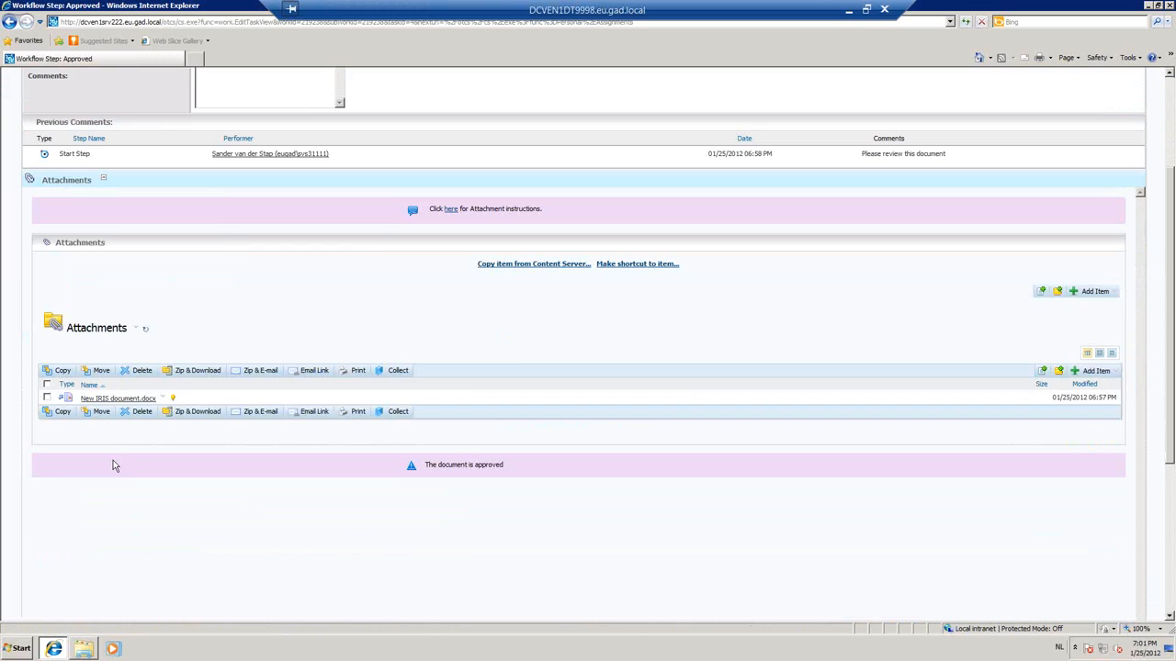
scroll(257, 441, "down", 3)
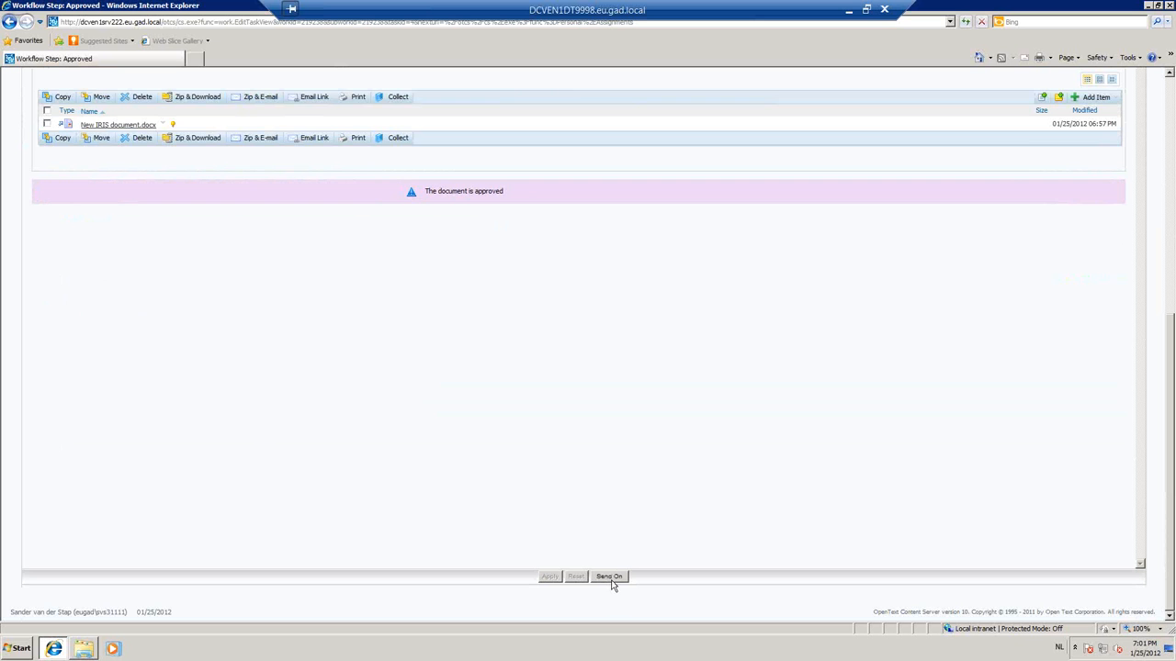
scroll(614, 579, "up", 5)
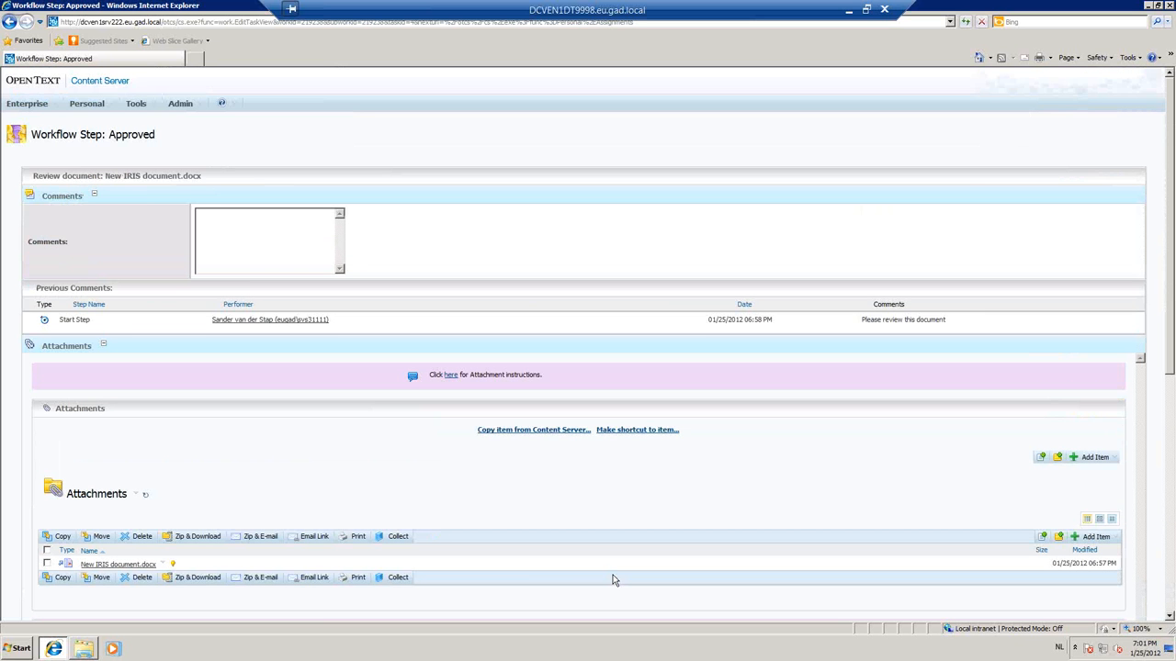
scroll(613, 578, "down", 5)
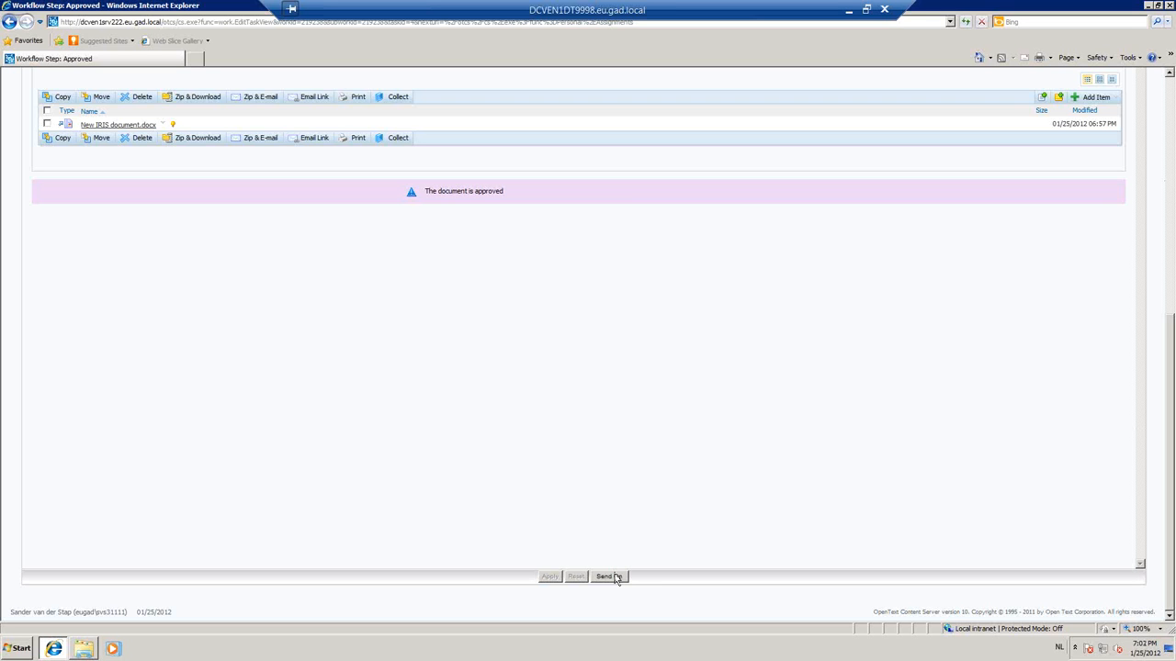
left_click(609, 577)
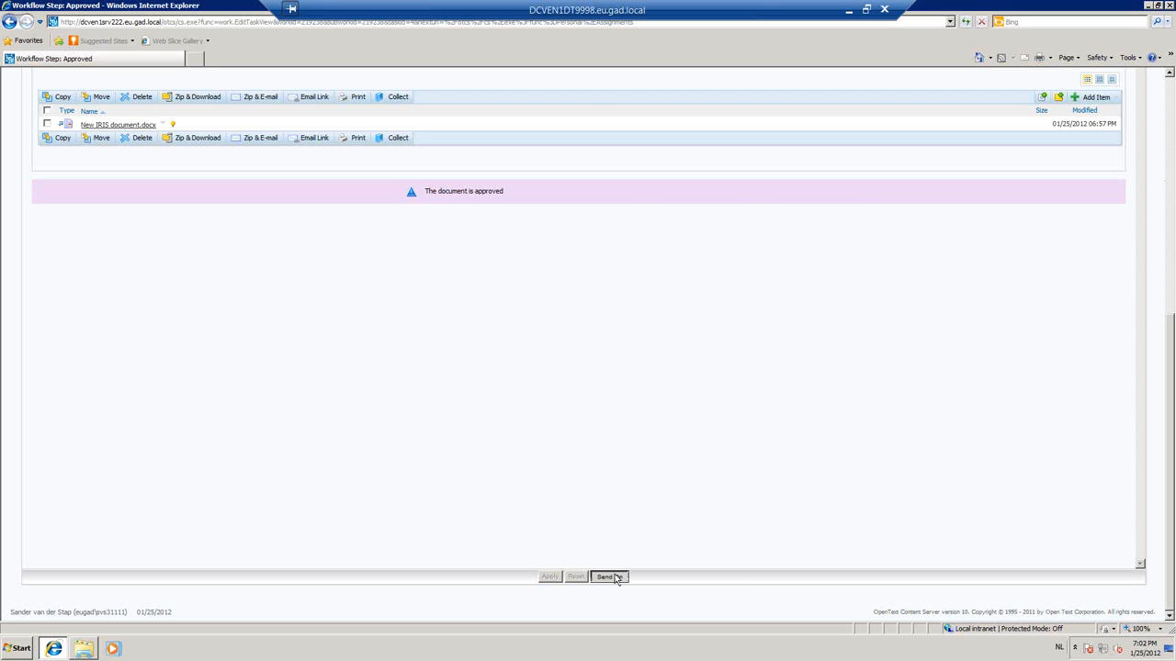